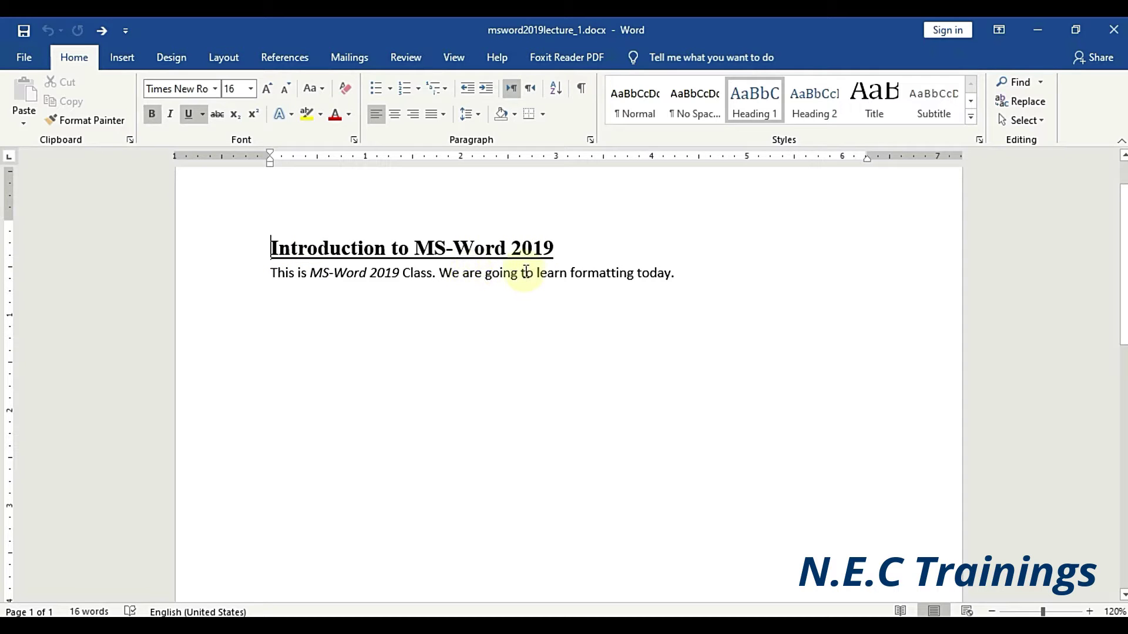
scroll(526, 272, "up", 1)
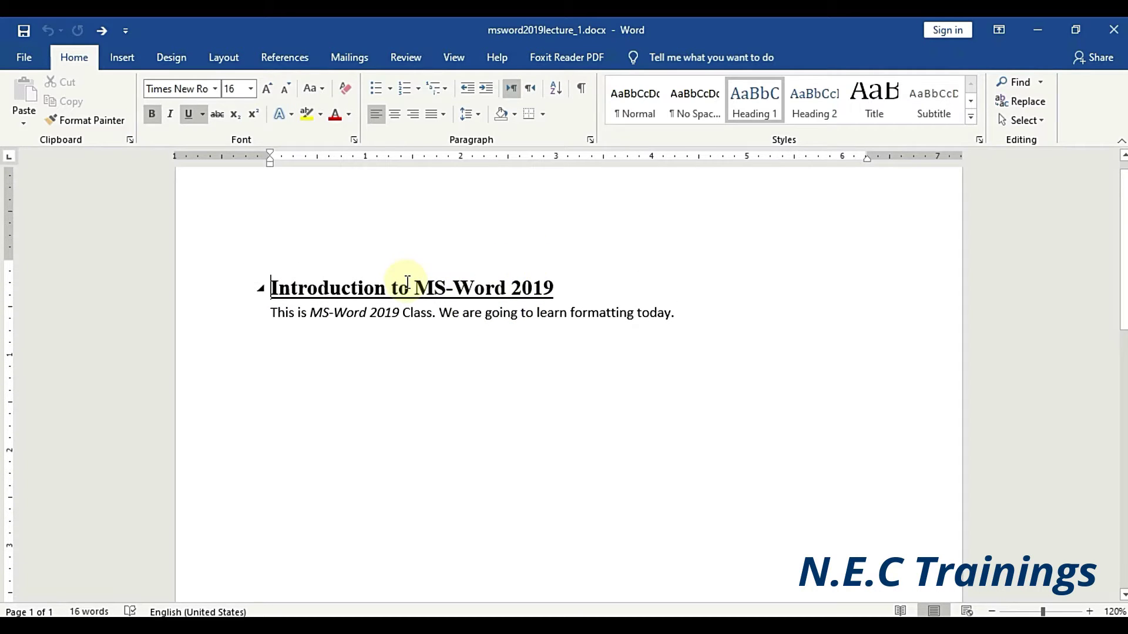
left_click(526, 289)
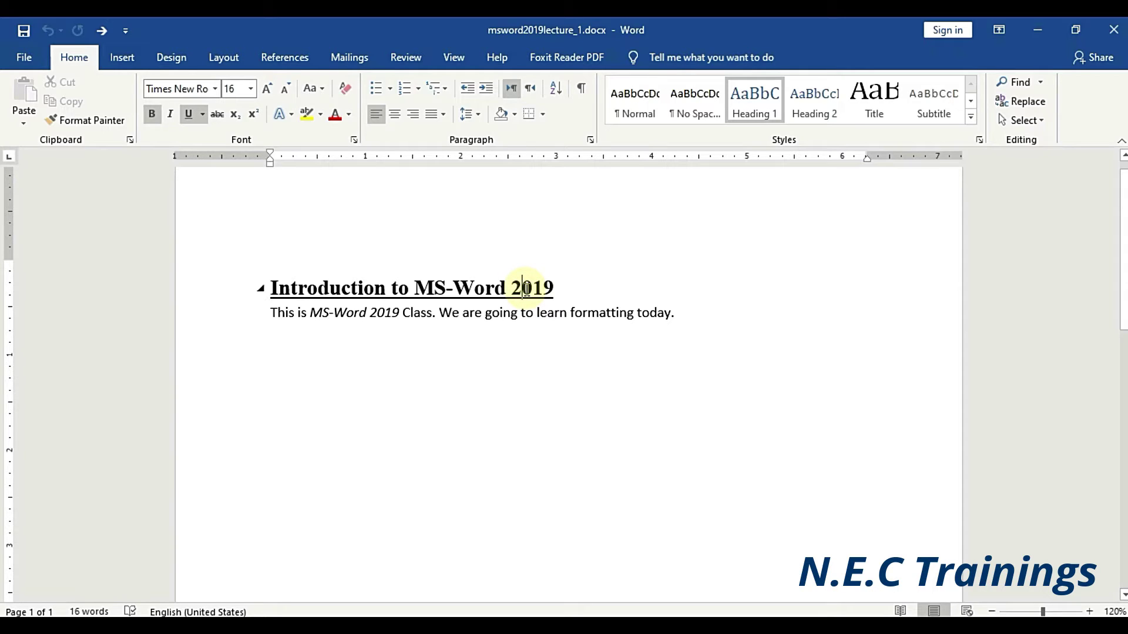
left_click(575, 314)
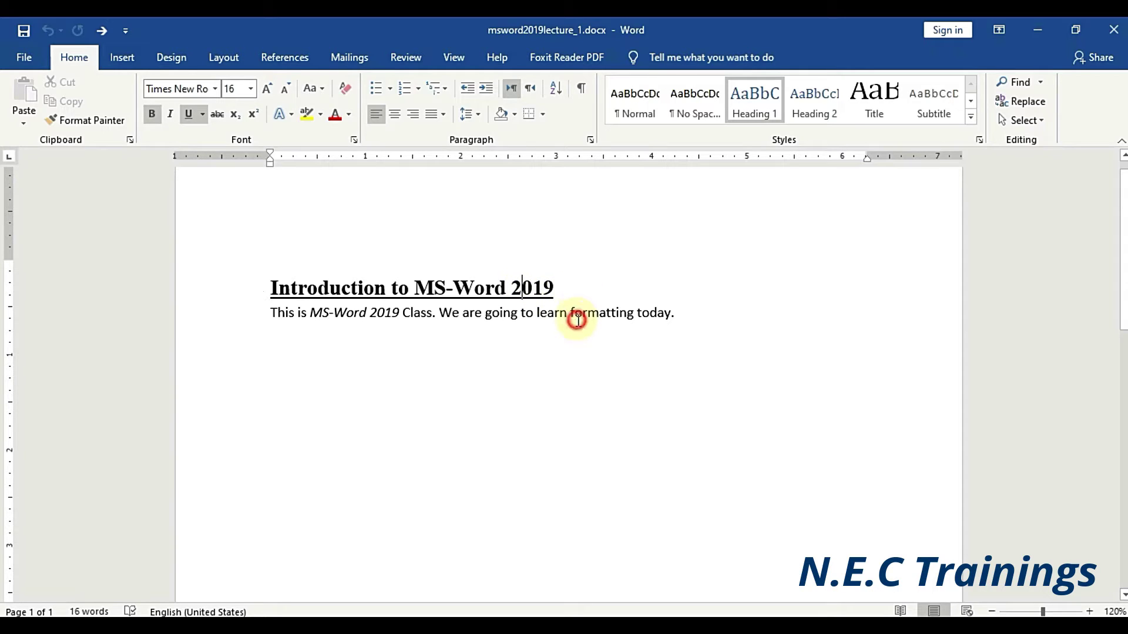
left_click(673, 313)
scroll(702, 314, "down", 1)
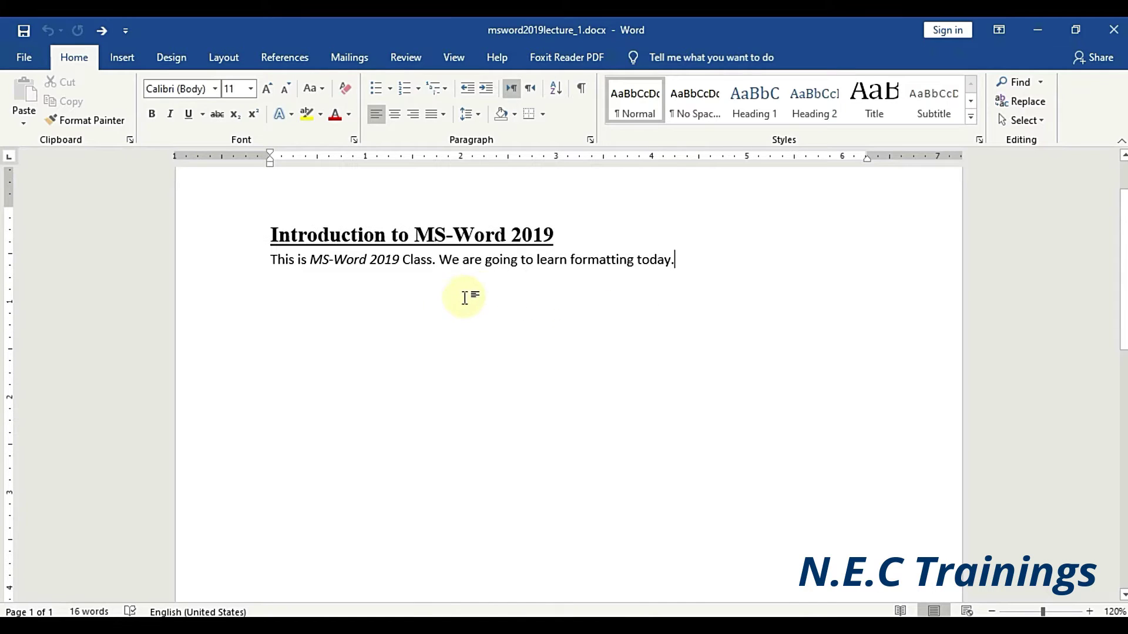
left_click(392, 235)
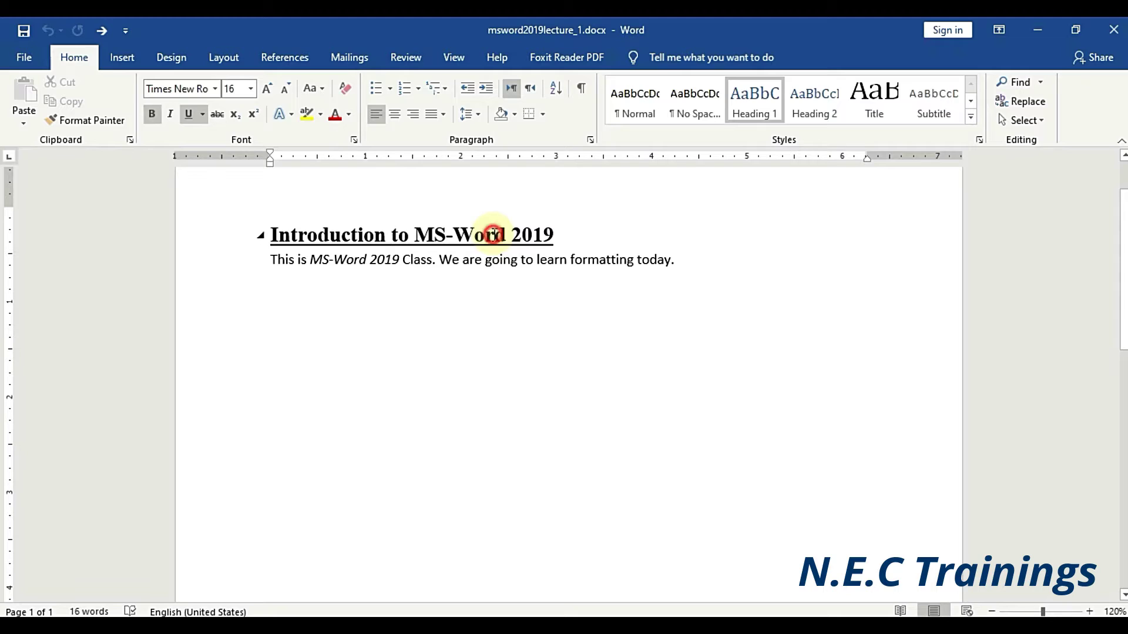
left_click(555, 260)
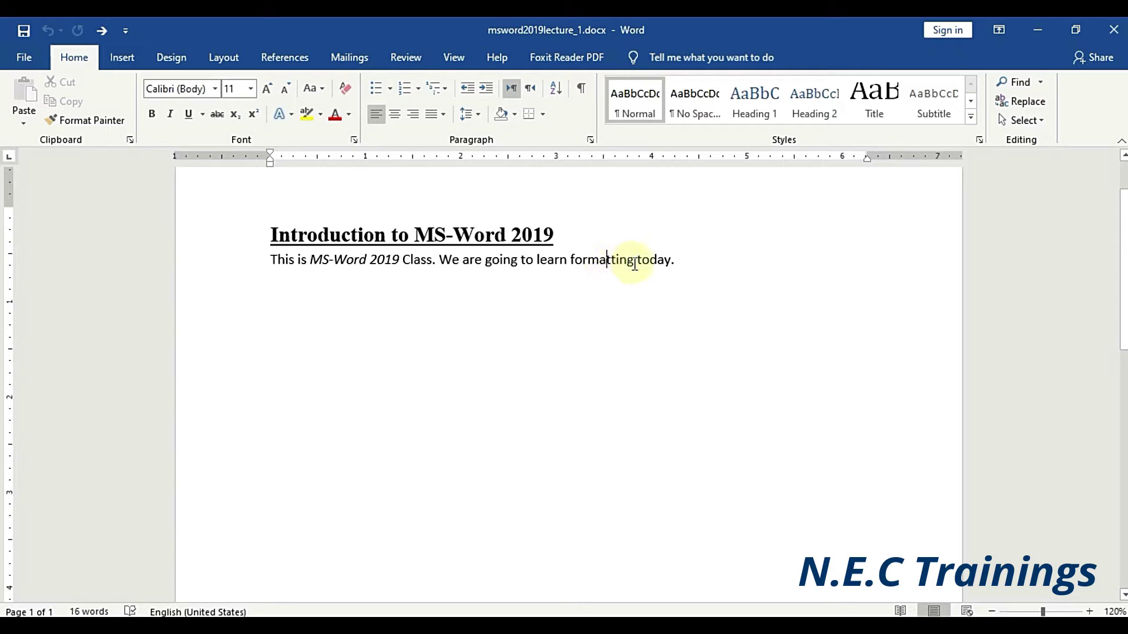
left_click(633, 263)
left_click(685, 260)
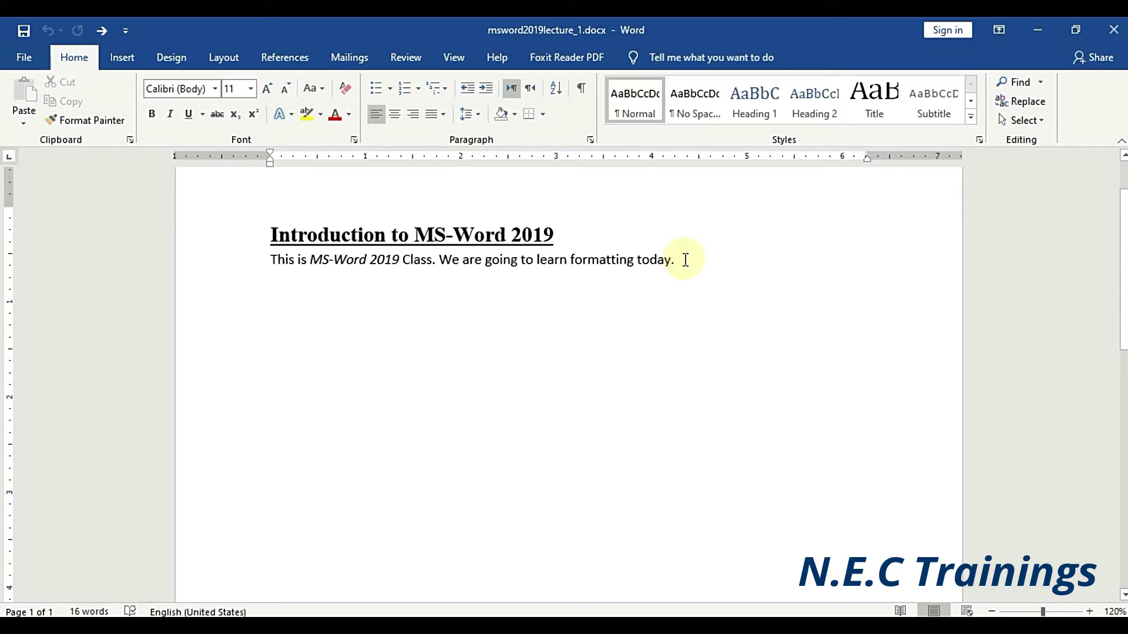
left_click_drag(686, 260, 644, 267)
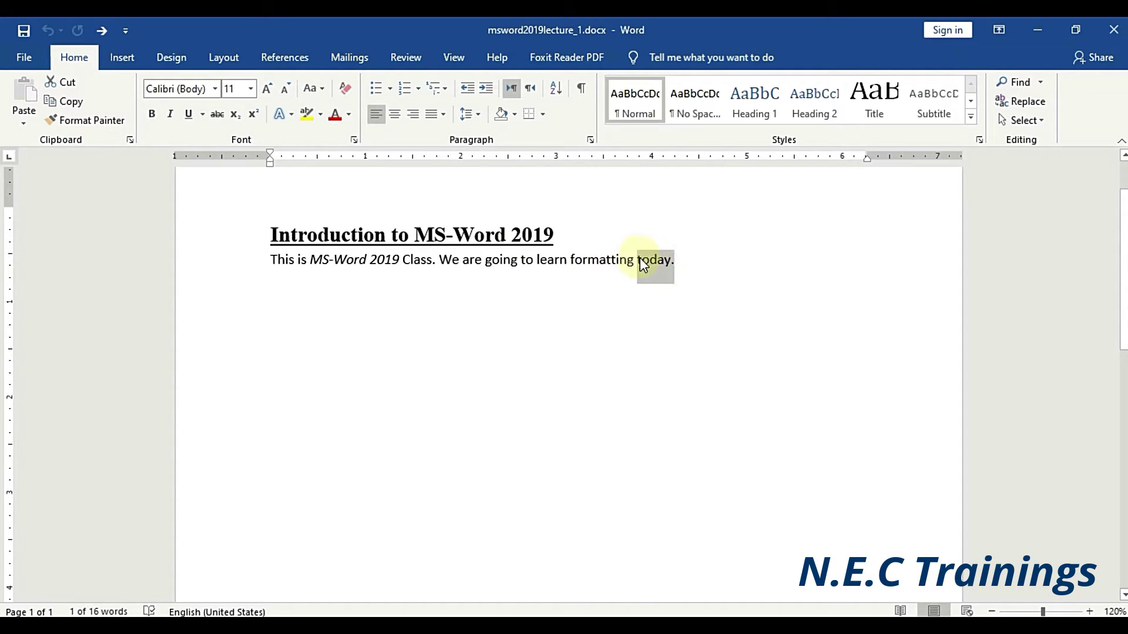
left_click(676, 260)
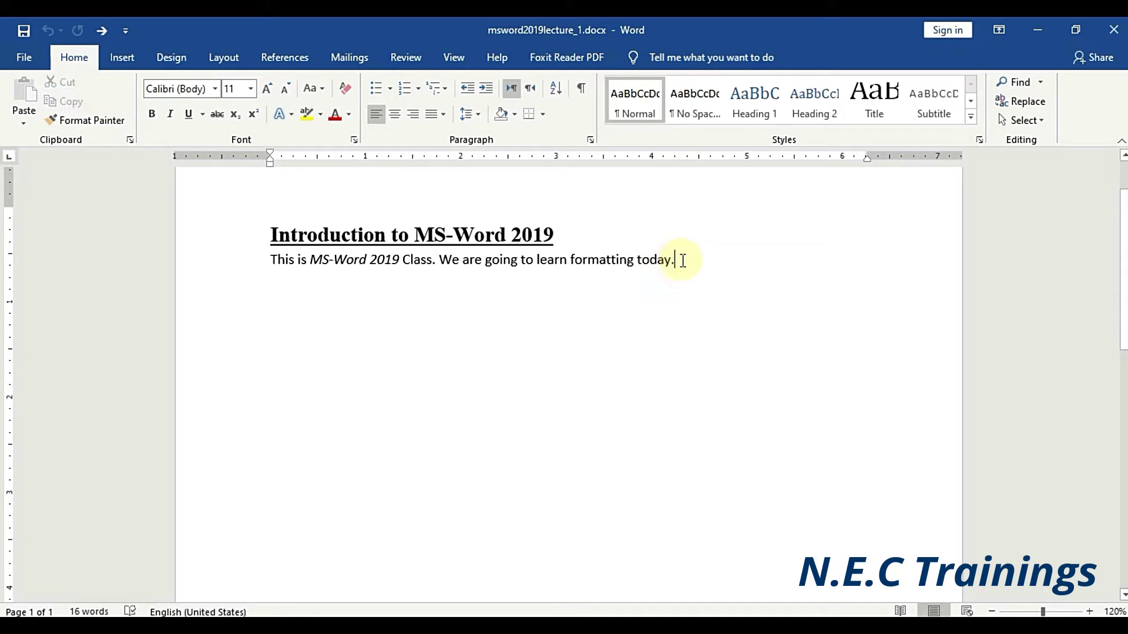
Step: Select the last word "today." in the body sentence and shrink its font size to 9
double_click(645, 259)
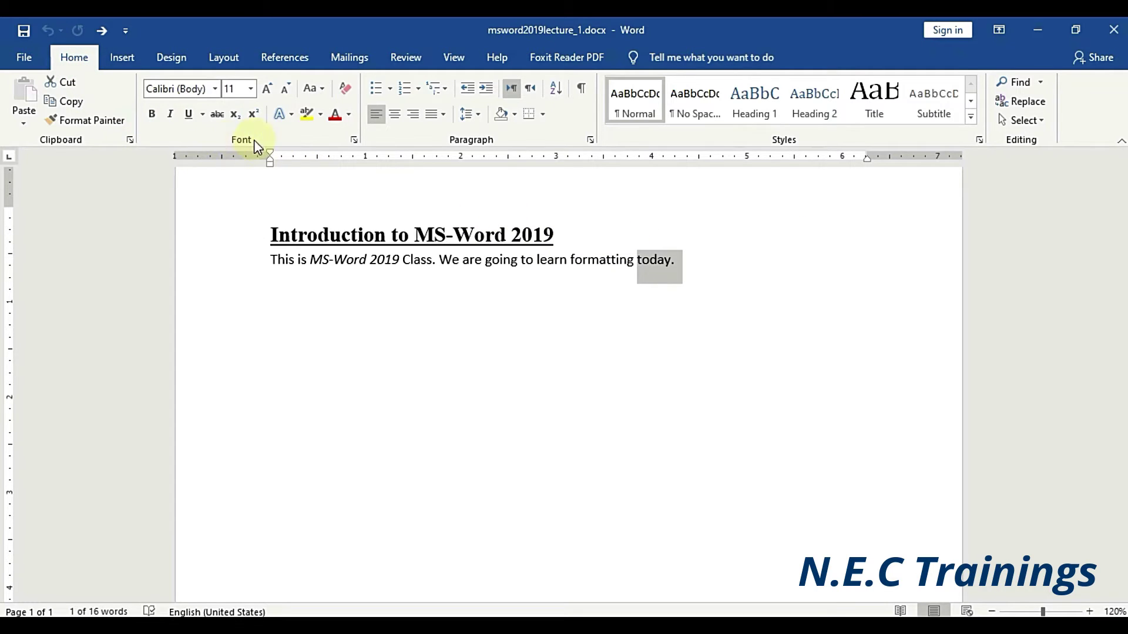
left_click(215, 88)
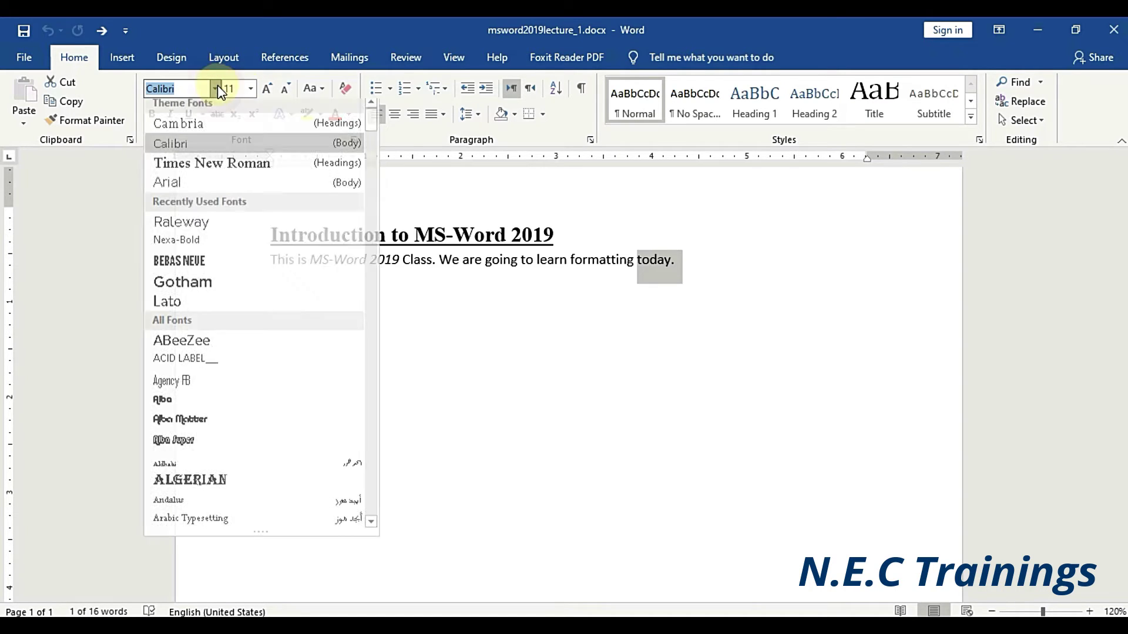
left_click(222, 88)
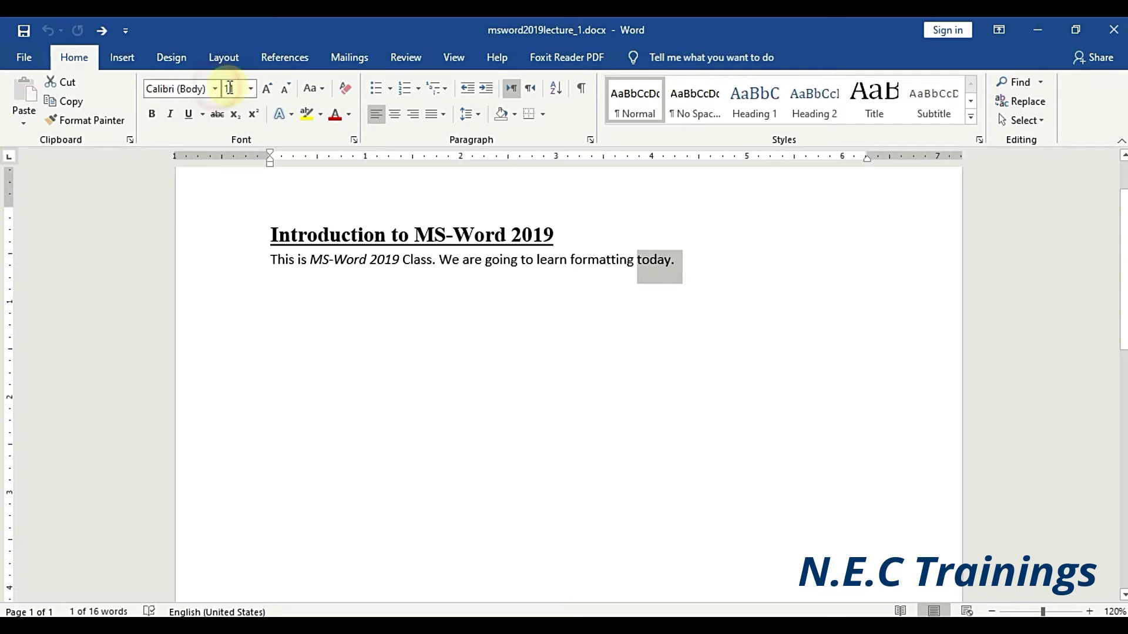
left_click(286, 89)
left_click(286, 89)
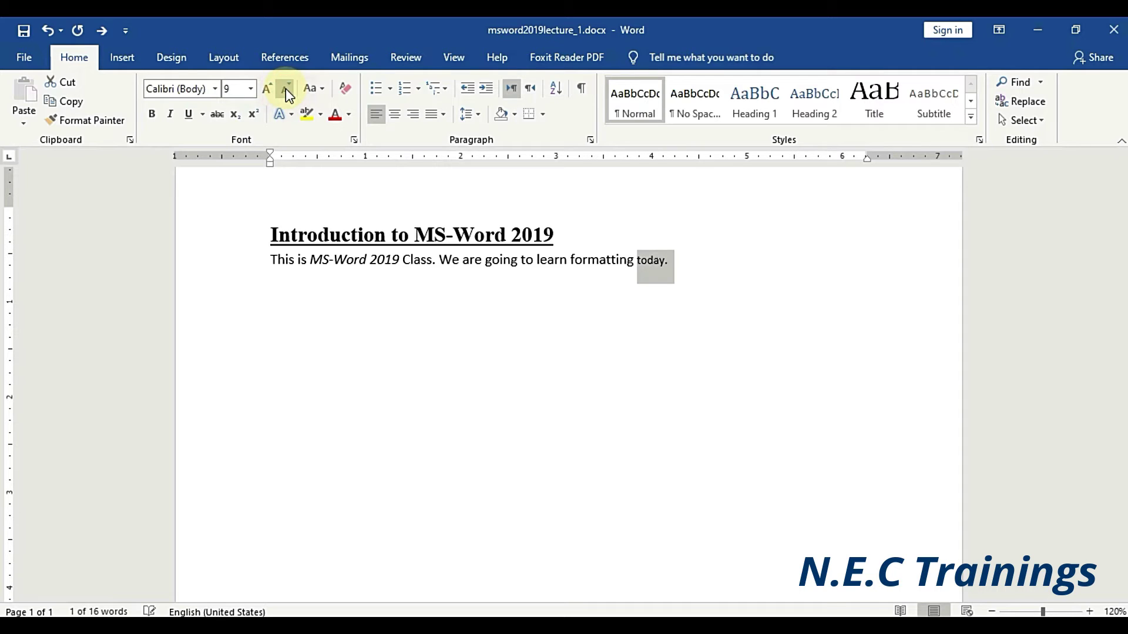
Step: Enlarge the selected word "today." in several increments, and reduce it again to font size 11
left_click(267, 89)
left_click(267, 89)
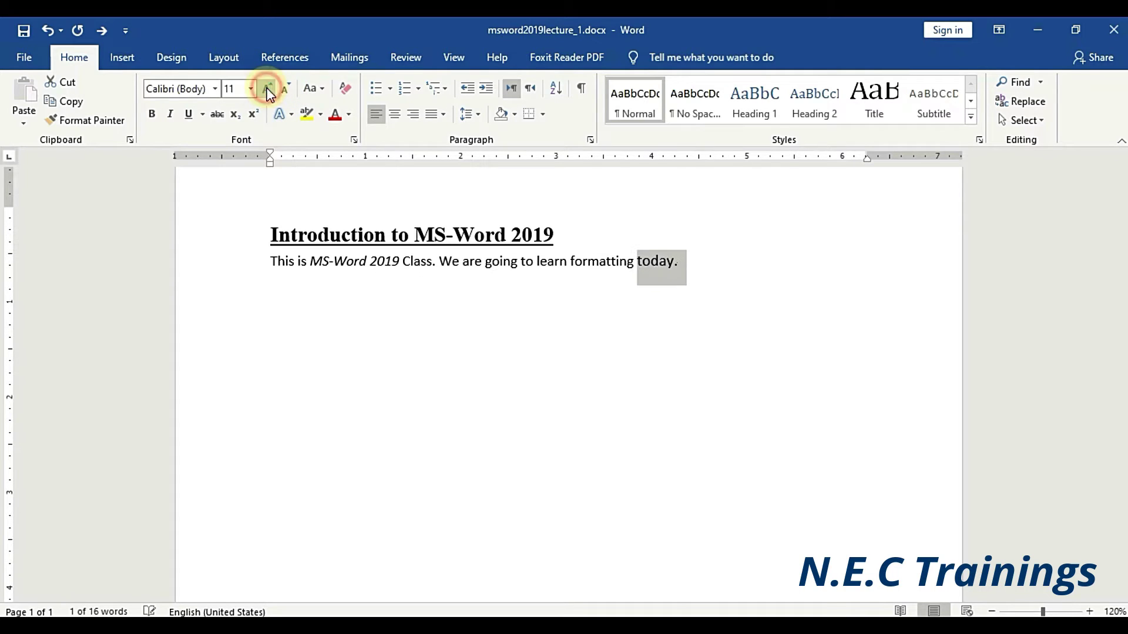
left_click(267, 89)
left_click(268, 89)
left_click(286, 89)
left_click(286, 89)
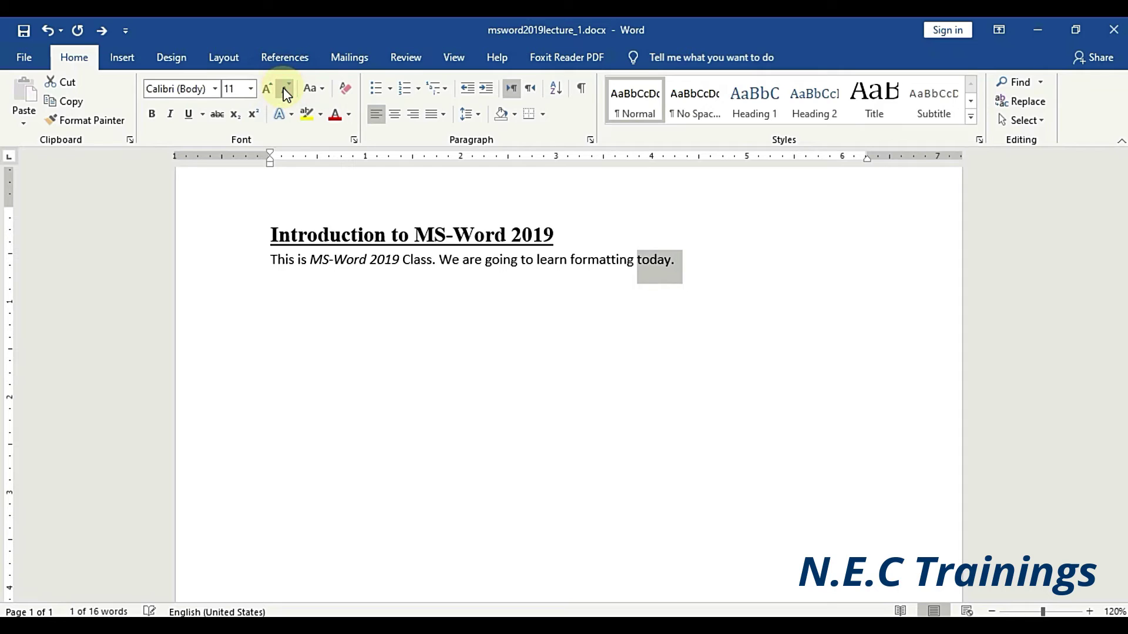
Step: Enter a font size of 20 for the selected word "today."
left_click(228, 89)
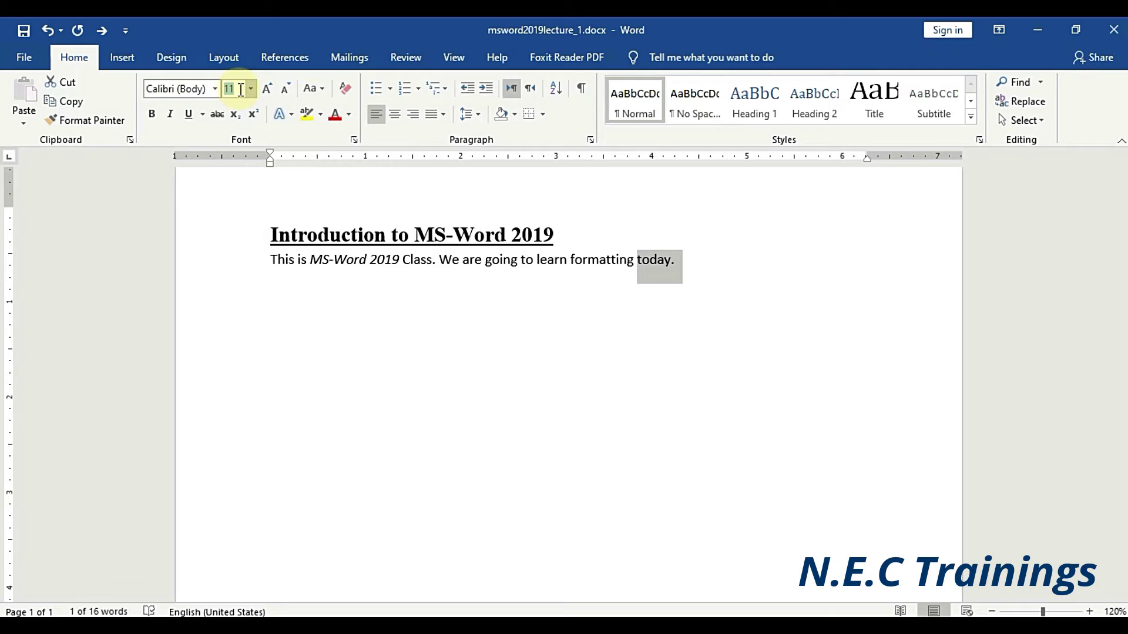
type("20")
key("Return")
Step: Change the font size of the selected word "today." to 10
left_click(238, 88)
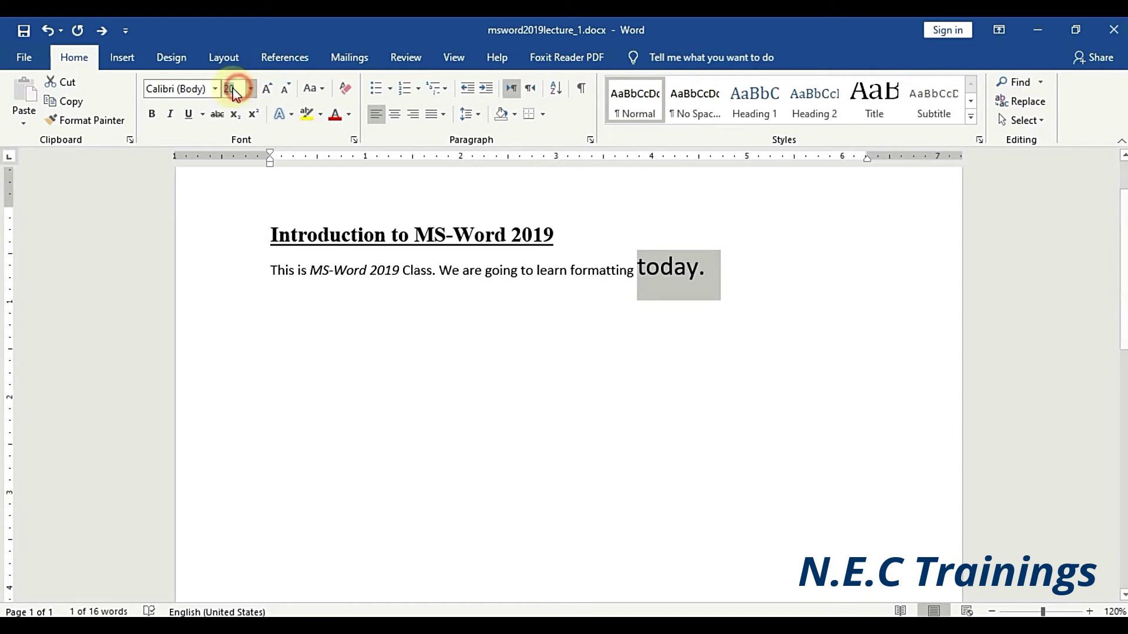
left_click(236, 89)
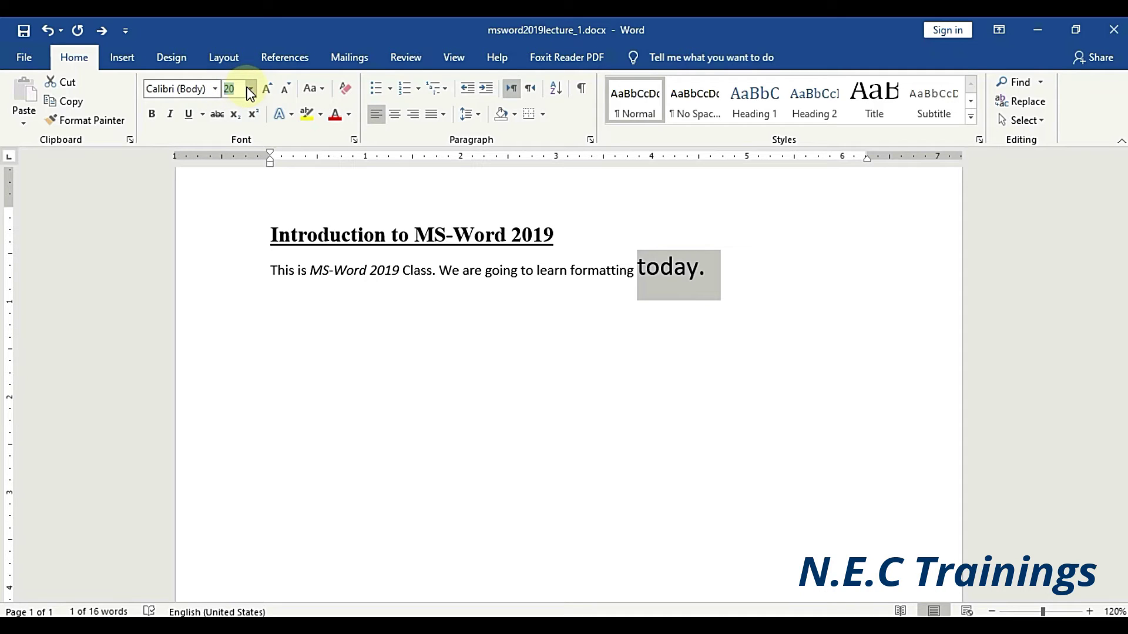
type("10")
key("Return")
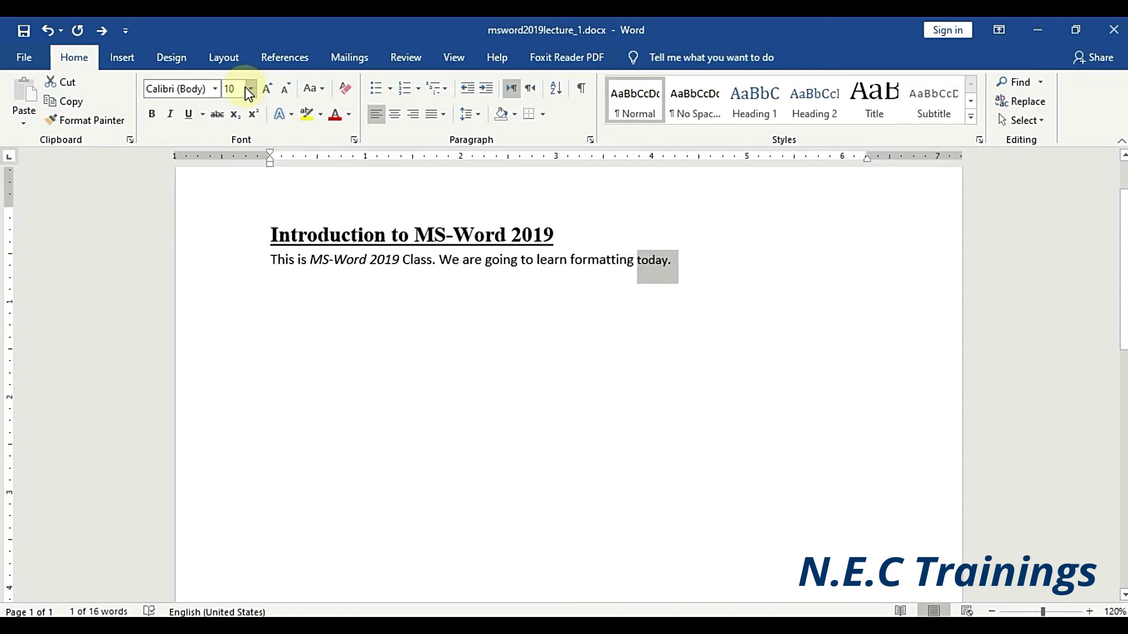
Step: Set the font size of the selected word "today." to 11
left_click(237, 90)
left_click(237, 90)
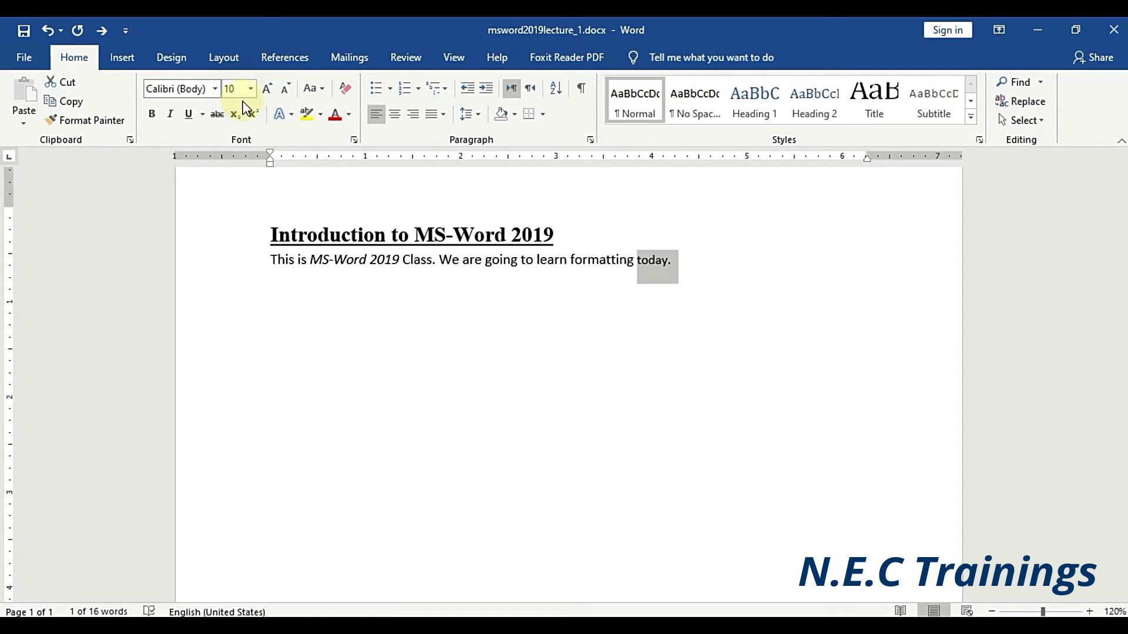
key("BackSpace")
type("1")
key("Return")
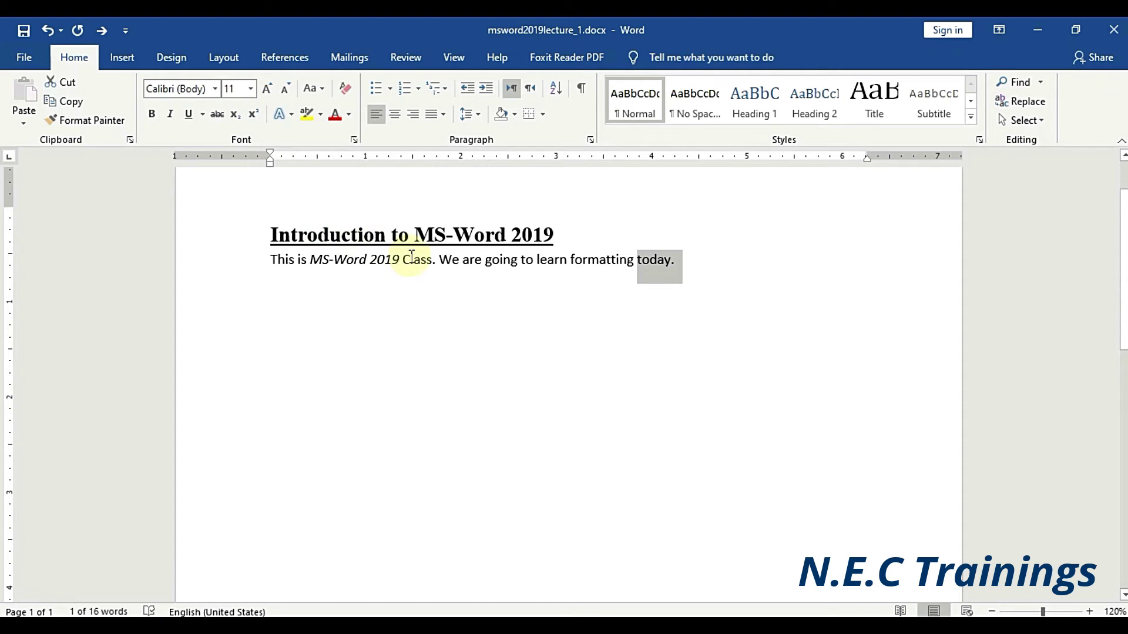
left_click(517, 260)
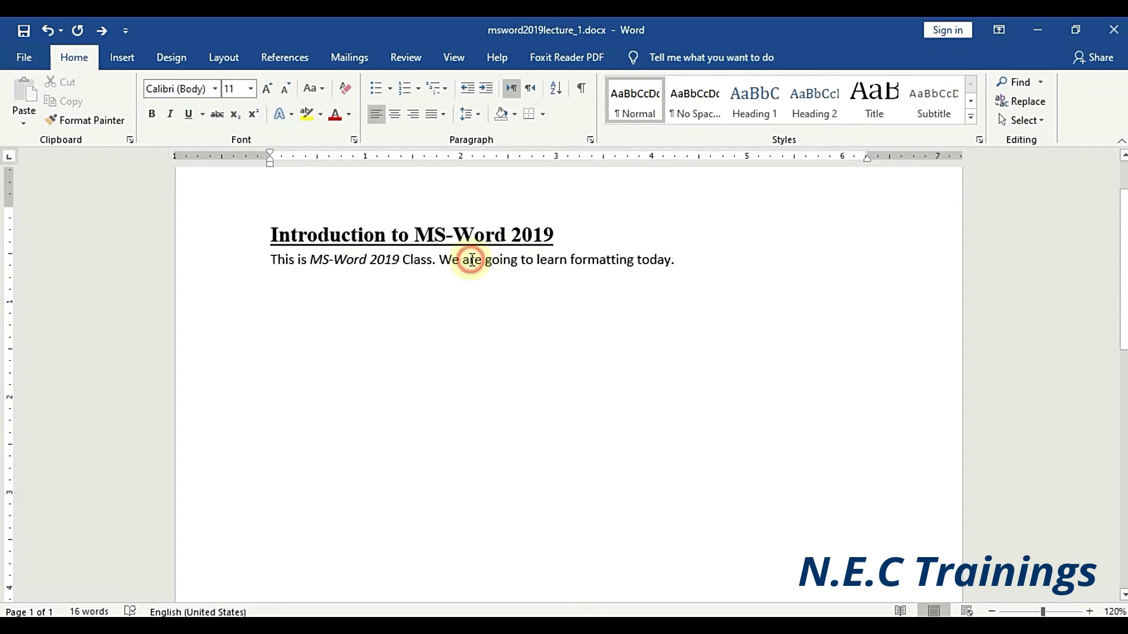
left_click(470, 259)
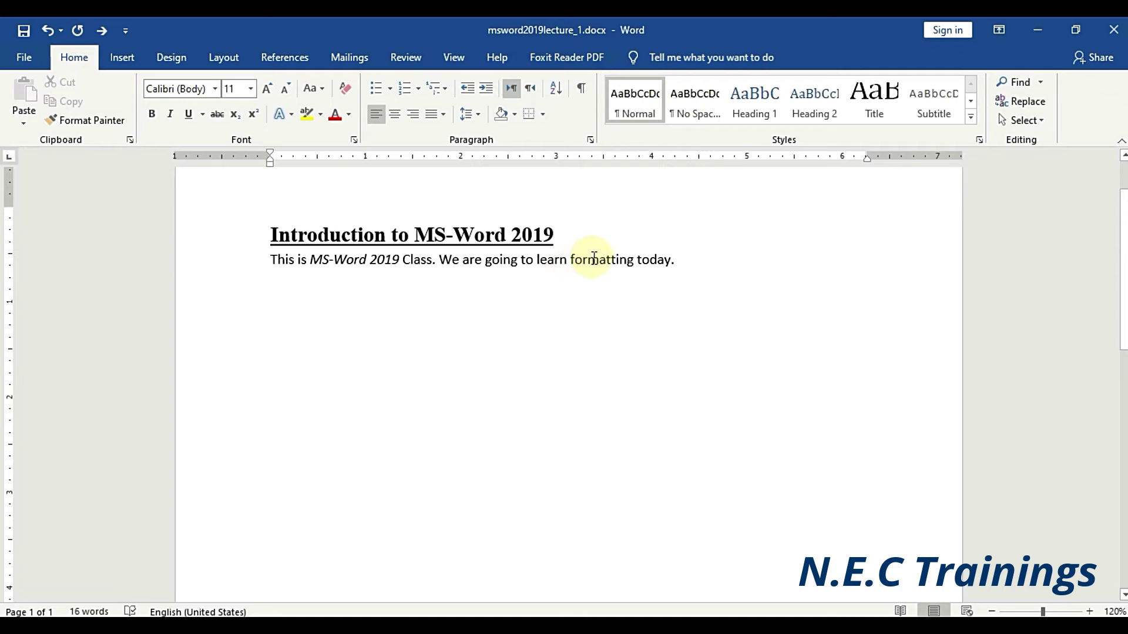
left_click(658, 259)
left_click(694, 257)
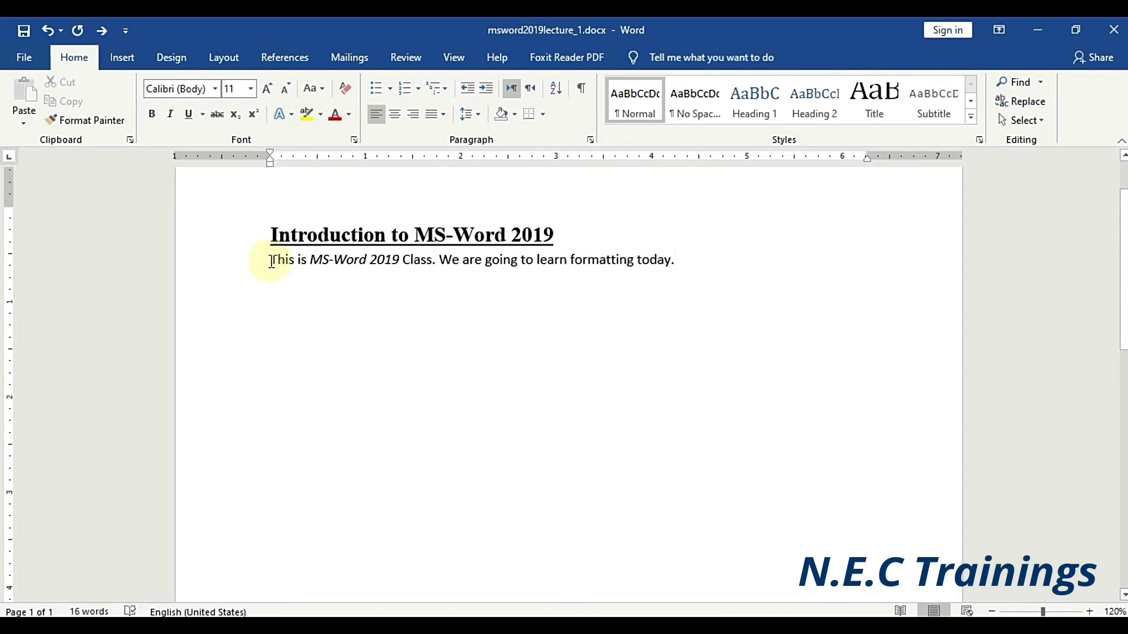
Step: Apply toggle case to the sentence "This is MS-Word 2019 Class." and undo the case change
left_click_drag(271, 259, 436, 271)
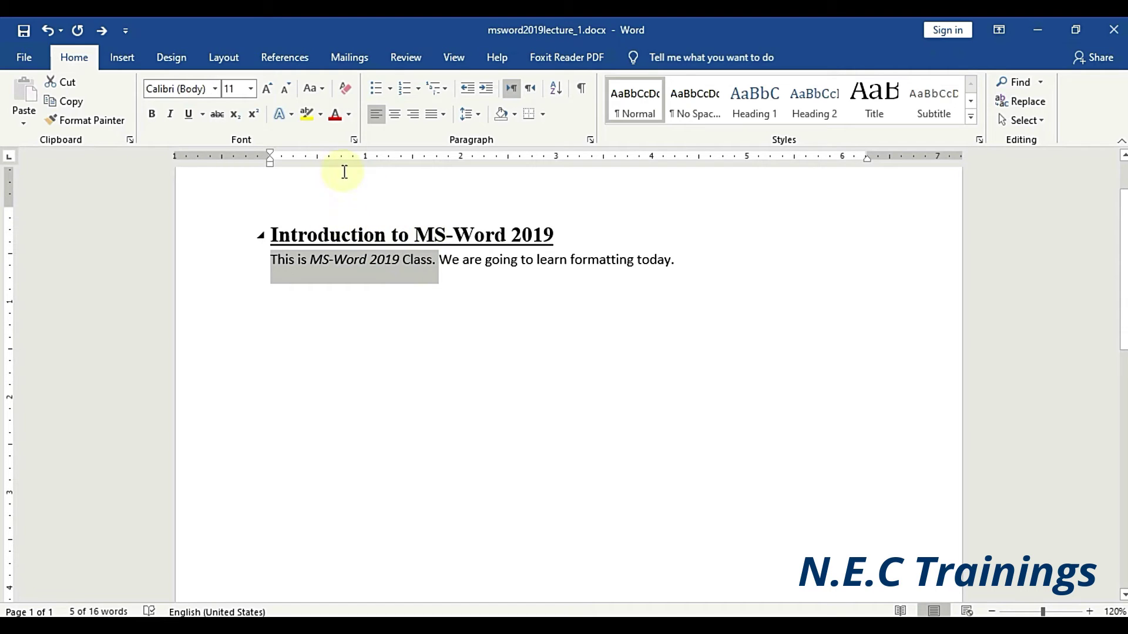
left_click(322, 92)
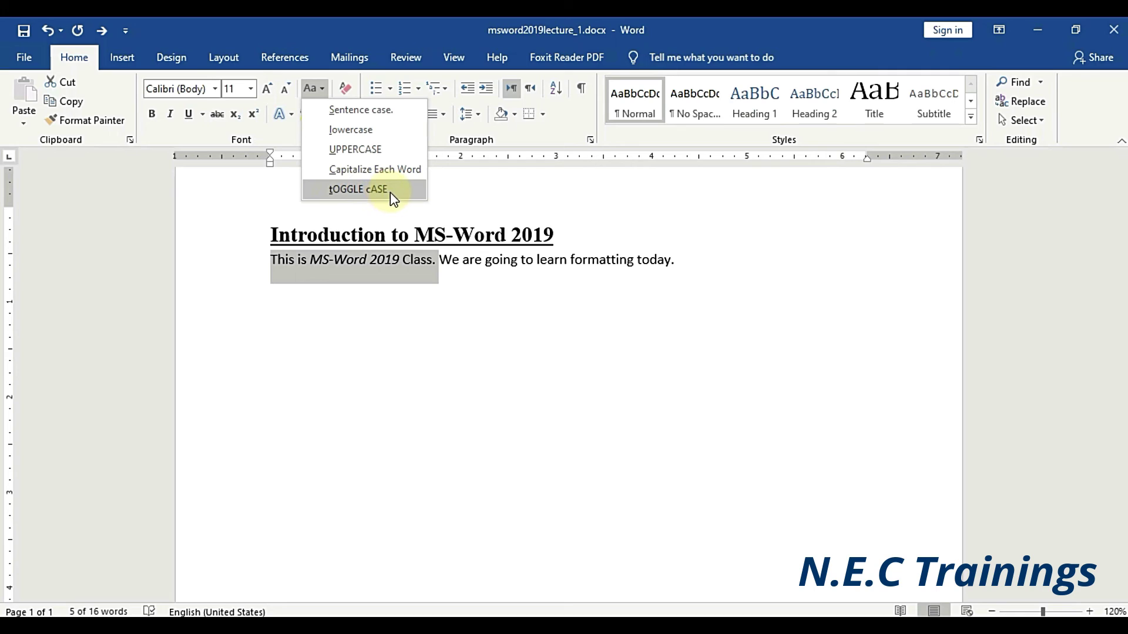
left_click(358, 189)
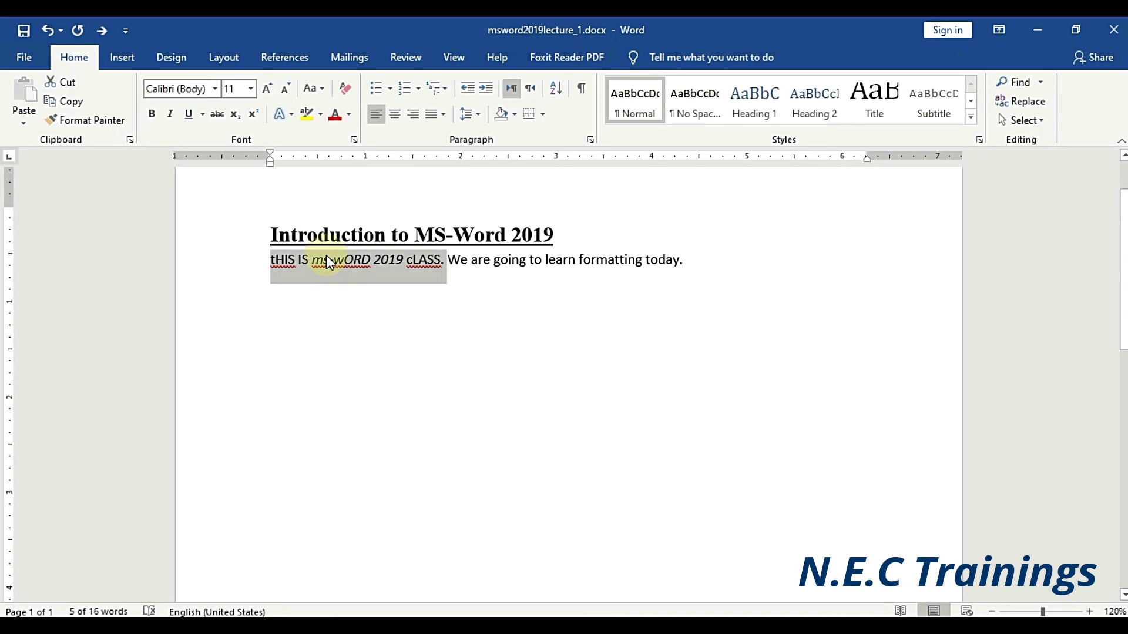
key("ctrl+z")
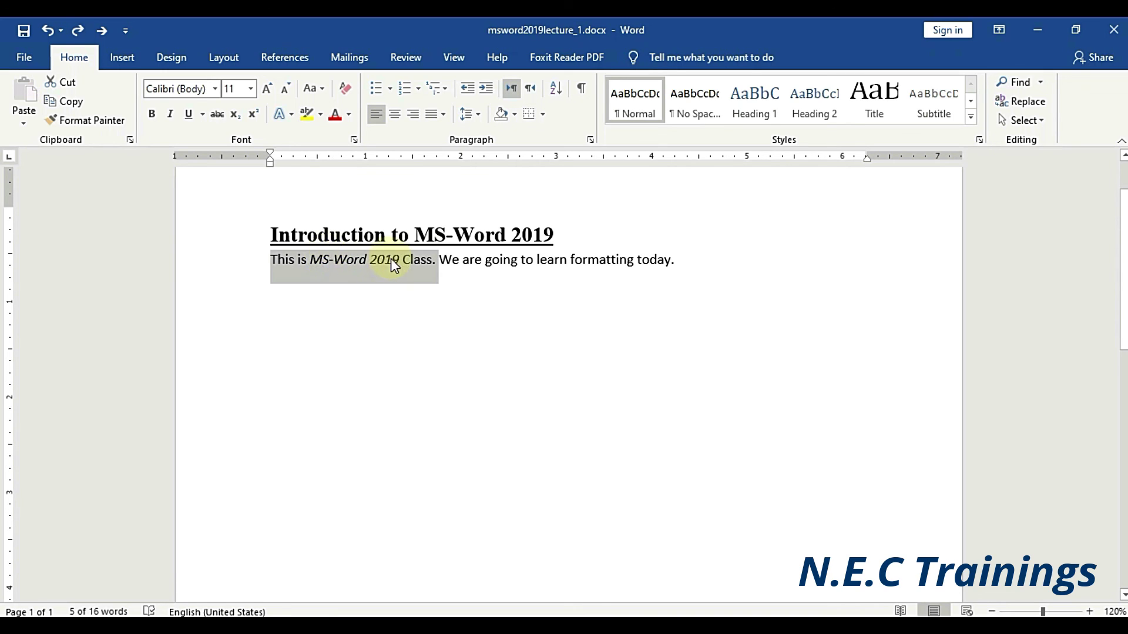
left_click(390, 258)
left_click(403, 258)
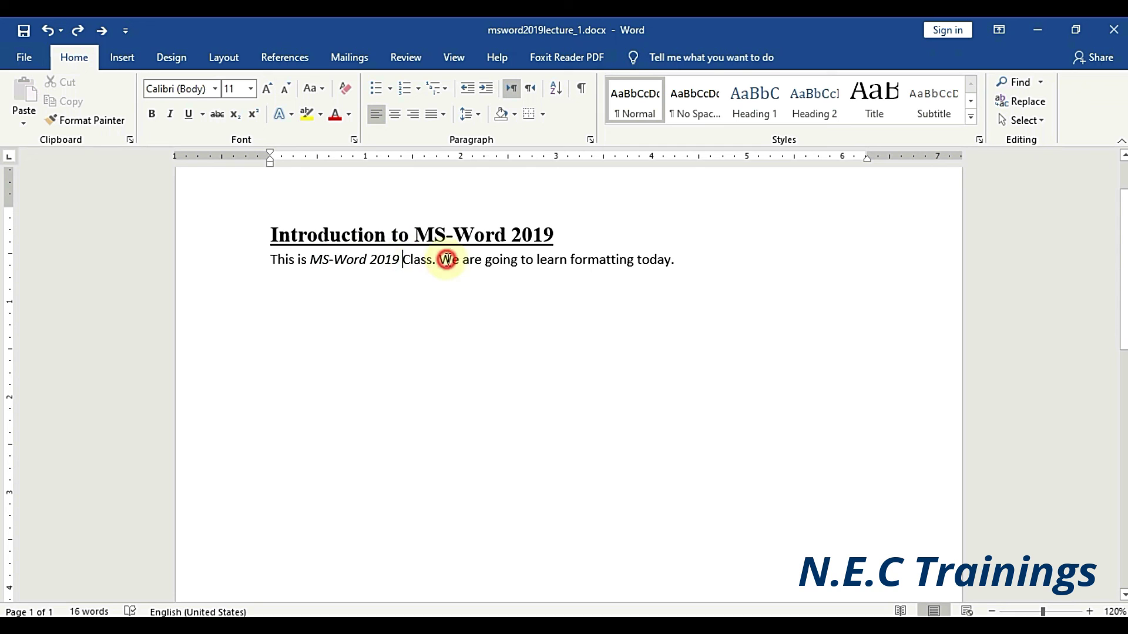
left_click(470, 259)
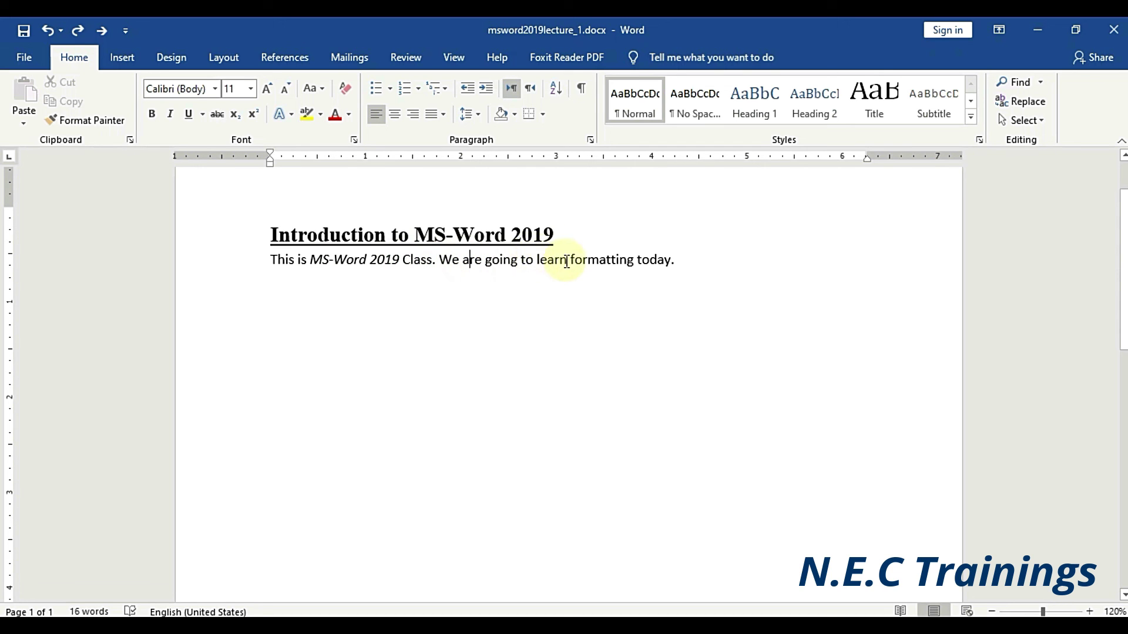
left_click(675, 259)
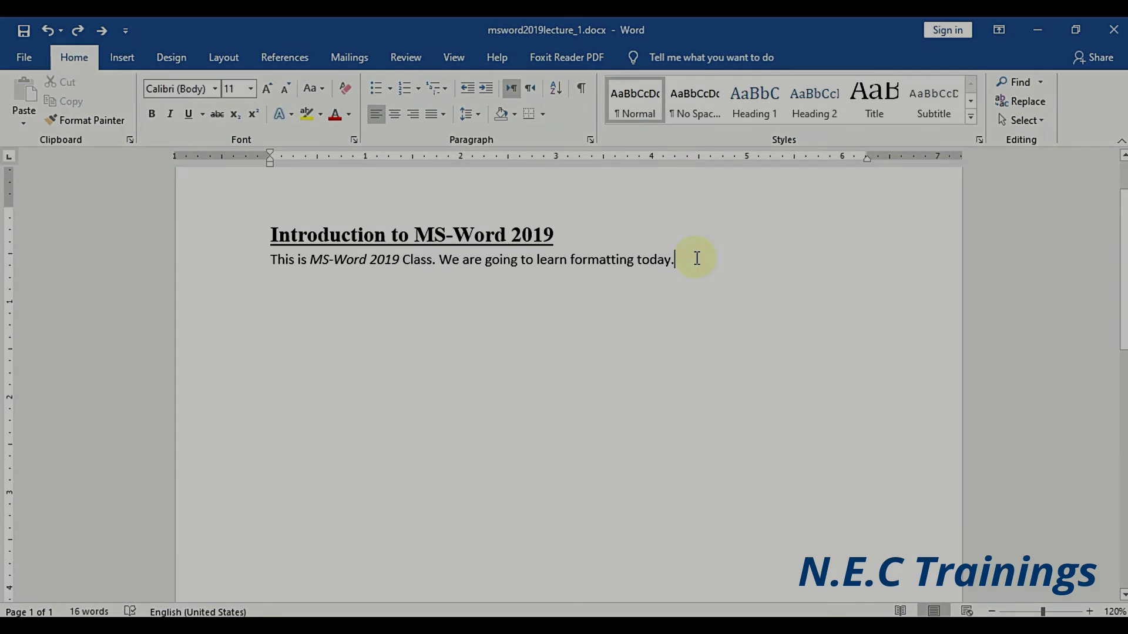